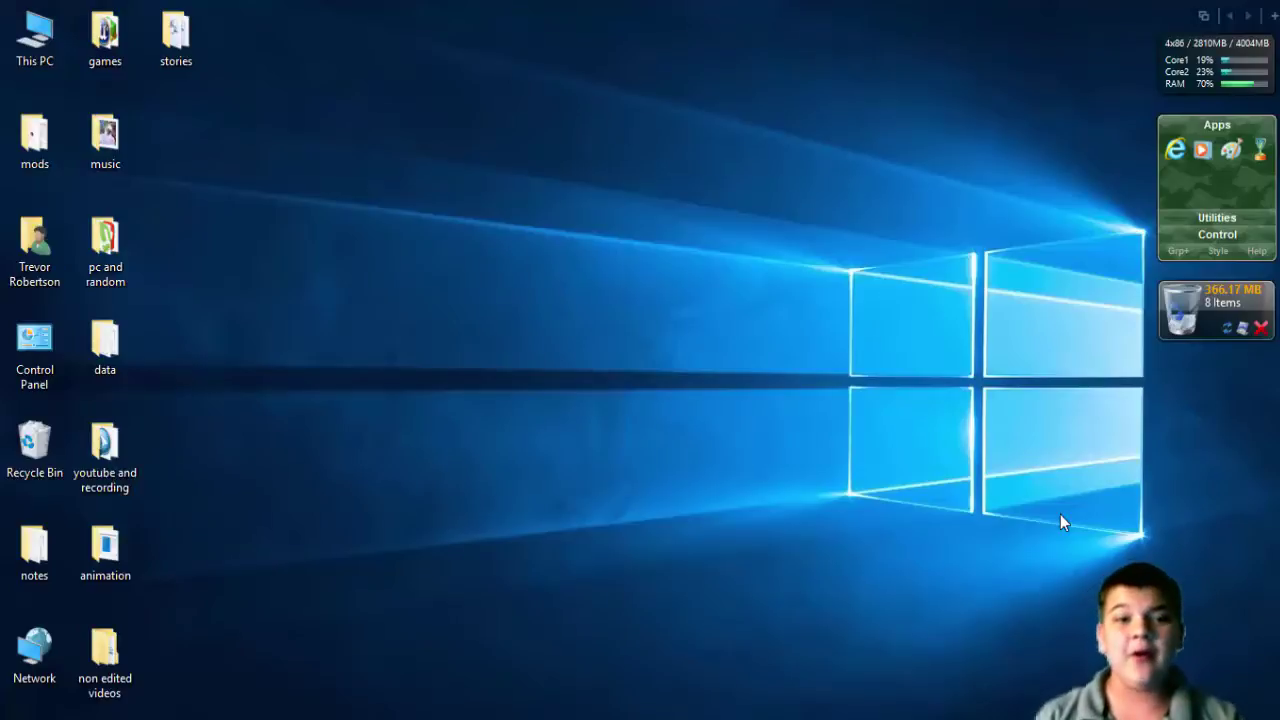
Step: Bring up the running Camtasia Studio window from its taskbar icon
{"action": "mouse_move", "coordinate": [717, 719]}
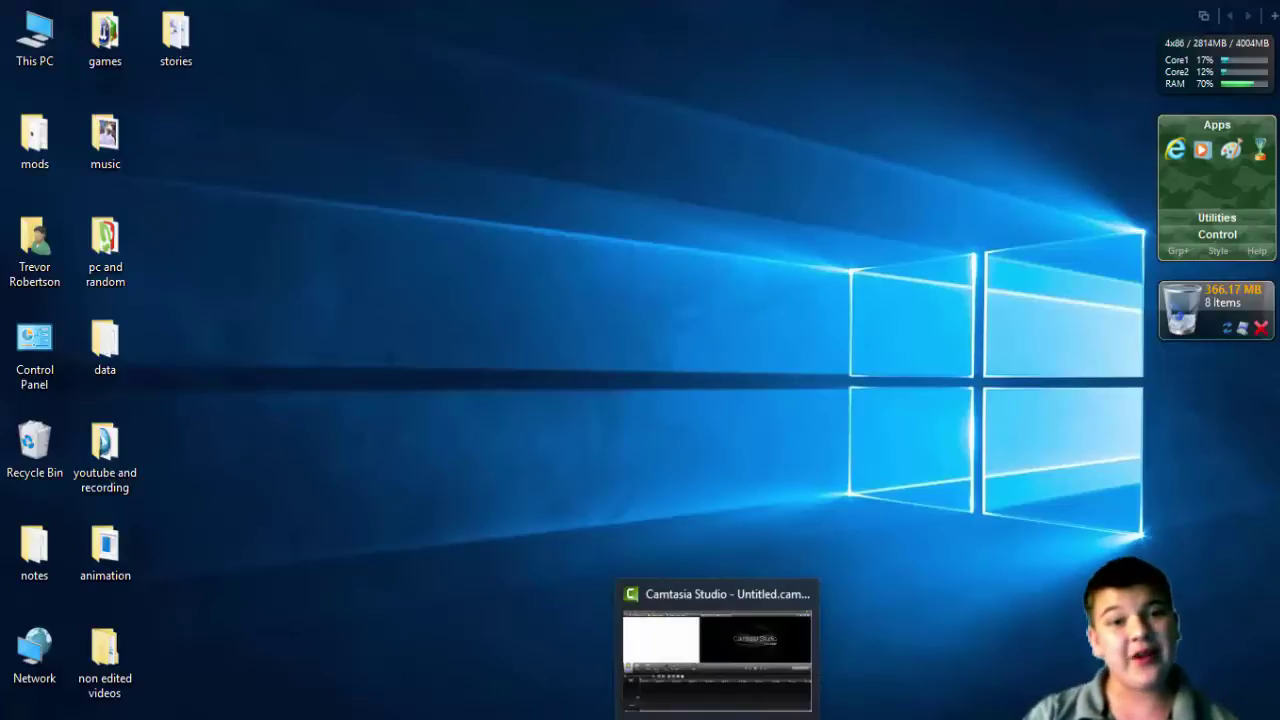
Step: With Camtasia in front, import the Video 21.wmv webcam clip
{"action": "left_click", "coordinate": [717, 660]}
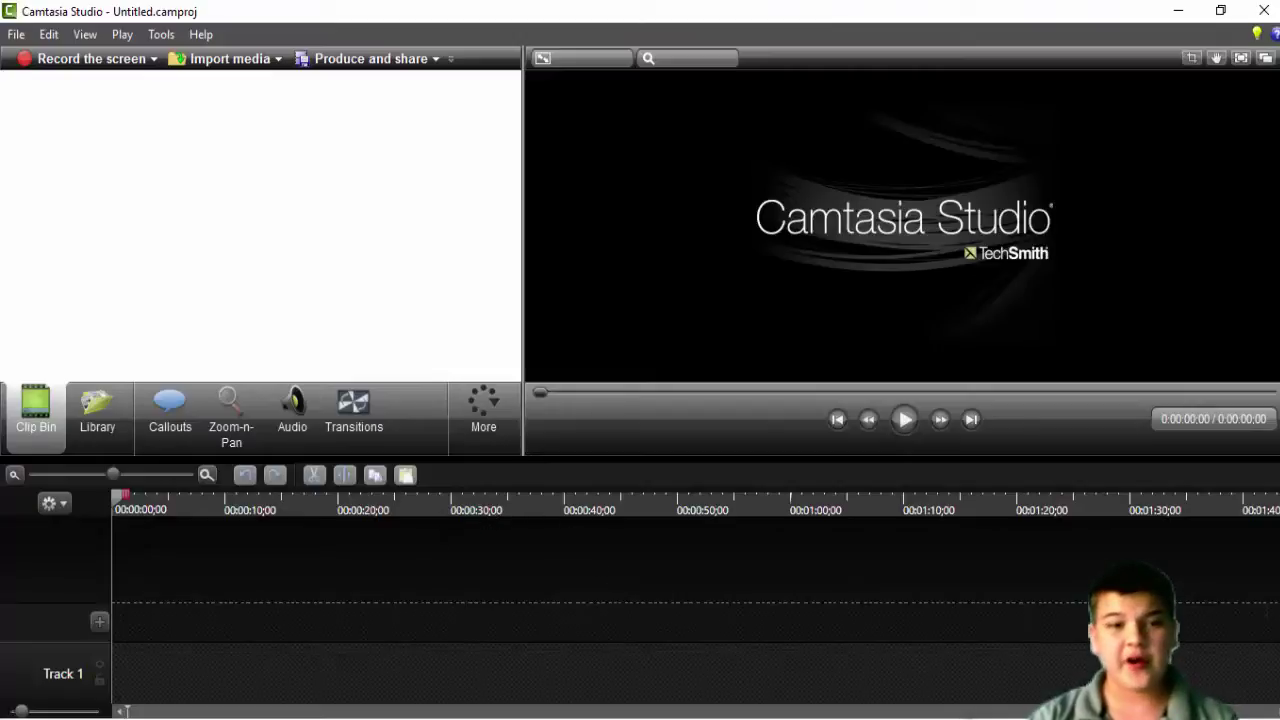
{"action": "left_click", "coordinate": [203, 60]}
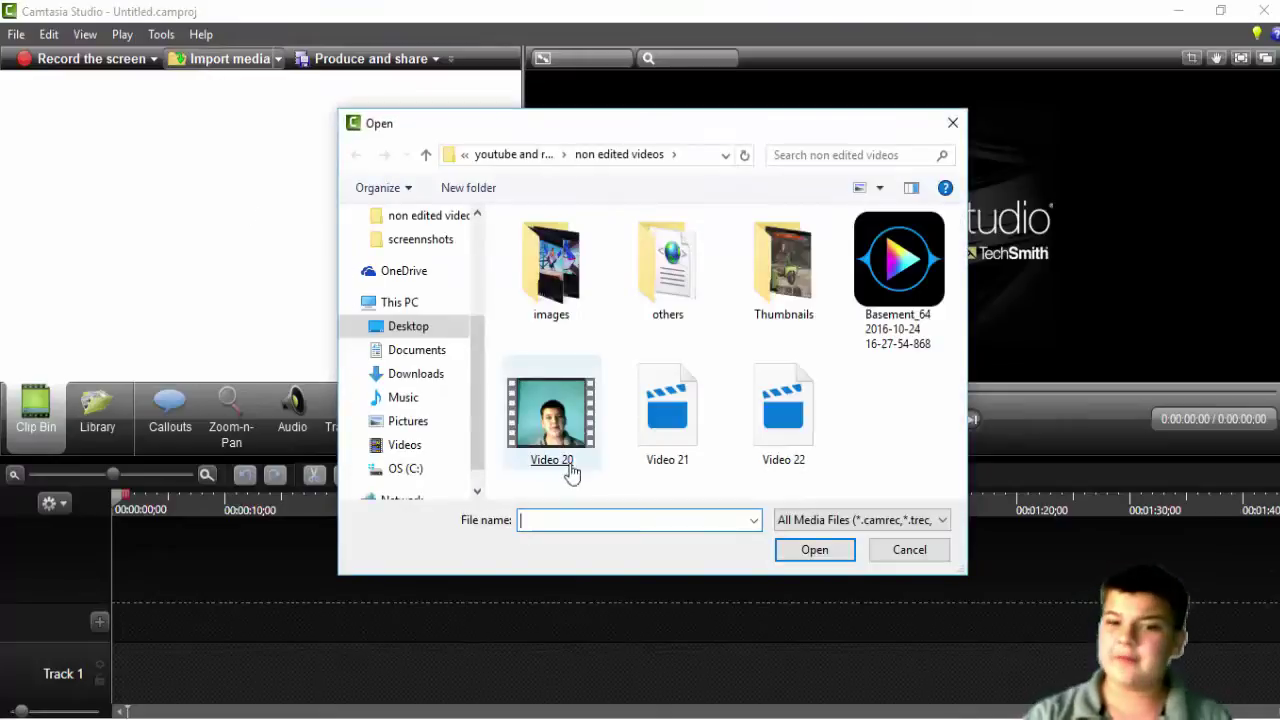
{"action": "double_click", "coordinate": [664, 430]}
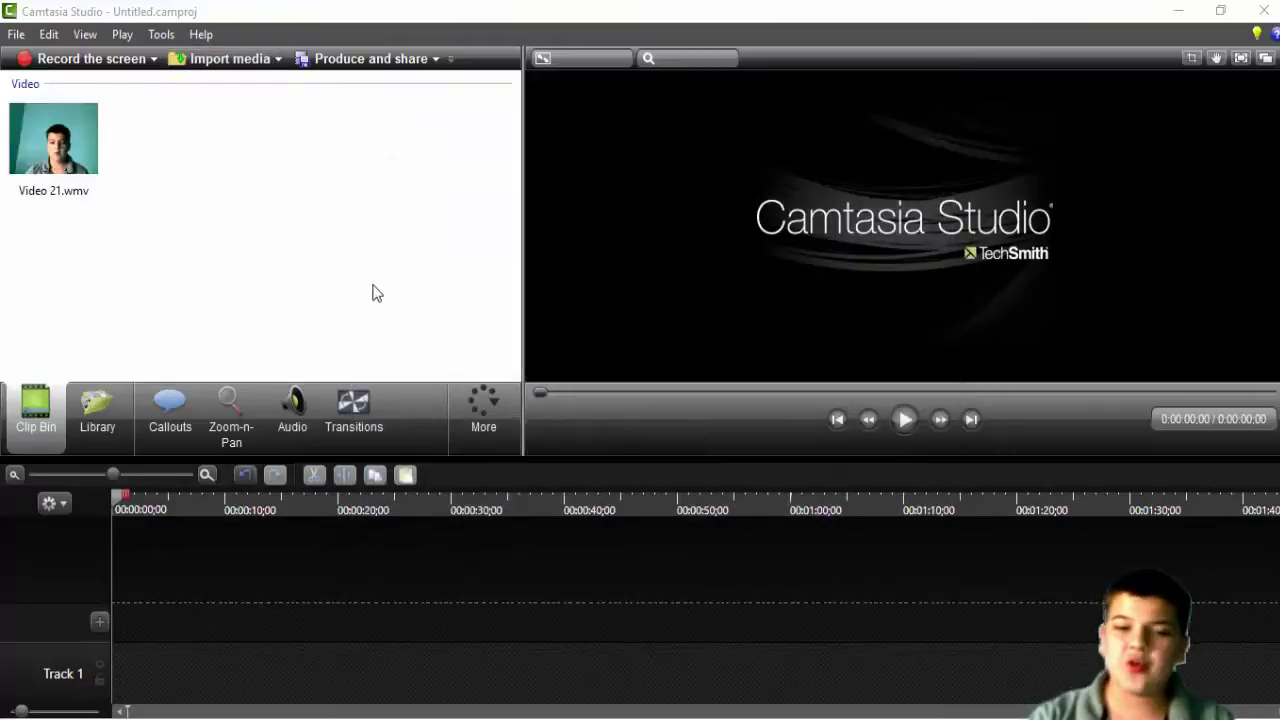
{"action": "left_click", "coordinate": [229, 62]}
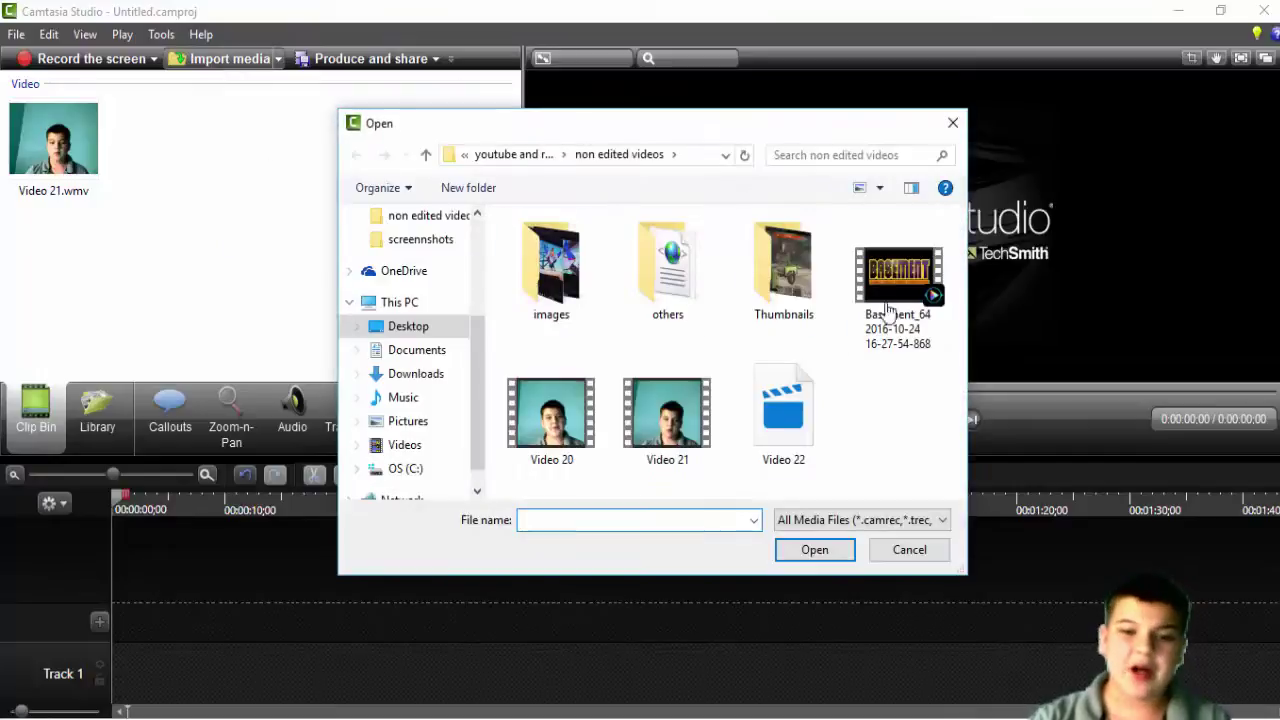
{"action": "double_click", "coordinate": [888, 290]}
{"action": "mouse_move", "coordinate": [55, 165]}
{"action": "left_mouse_down"}
{"action": "mouse_move", "coordinate": [211, 343]}
{"action": "mouse_move", "coordinate": [186, 641]}
{"action": "mouse_move", "coordinate": [171, 626]}
{"action": "mouse_move", "coordinate": [123, 243]}
{"action": "mouse_move", "coordinate": [62, 146]}
{"action": "left_mouse_up"}
{"action": "left_click_drag", "start_coordinate": [170, 150], "coordinate": [162, 611]}
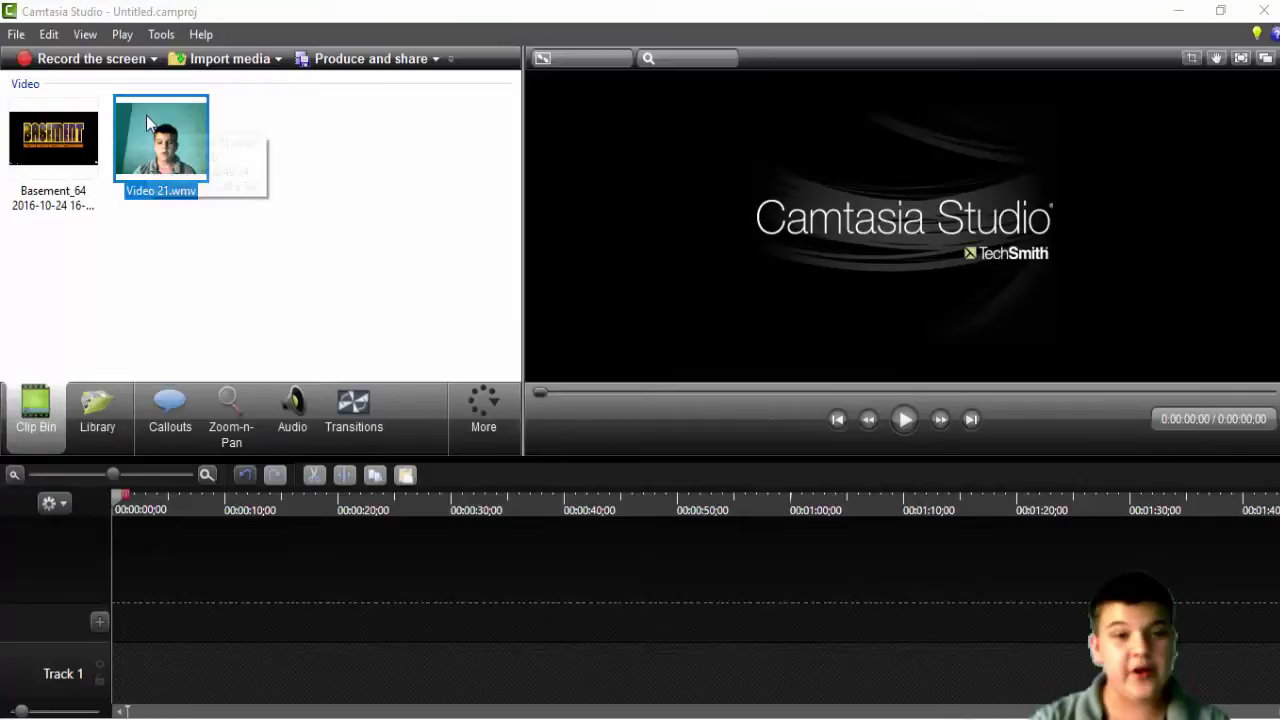
Step: Place Video 21.wmv on Track 2 and Basement_64 on Track 1, both at 0:00
{"action": "left_click_drag", "start_coordinate": [146, 115], "coordinate": [154, 620]}
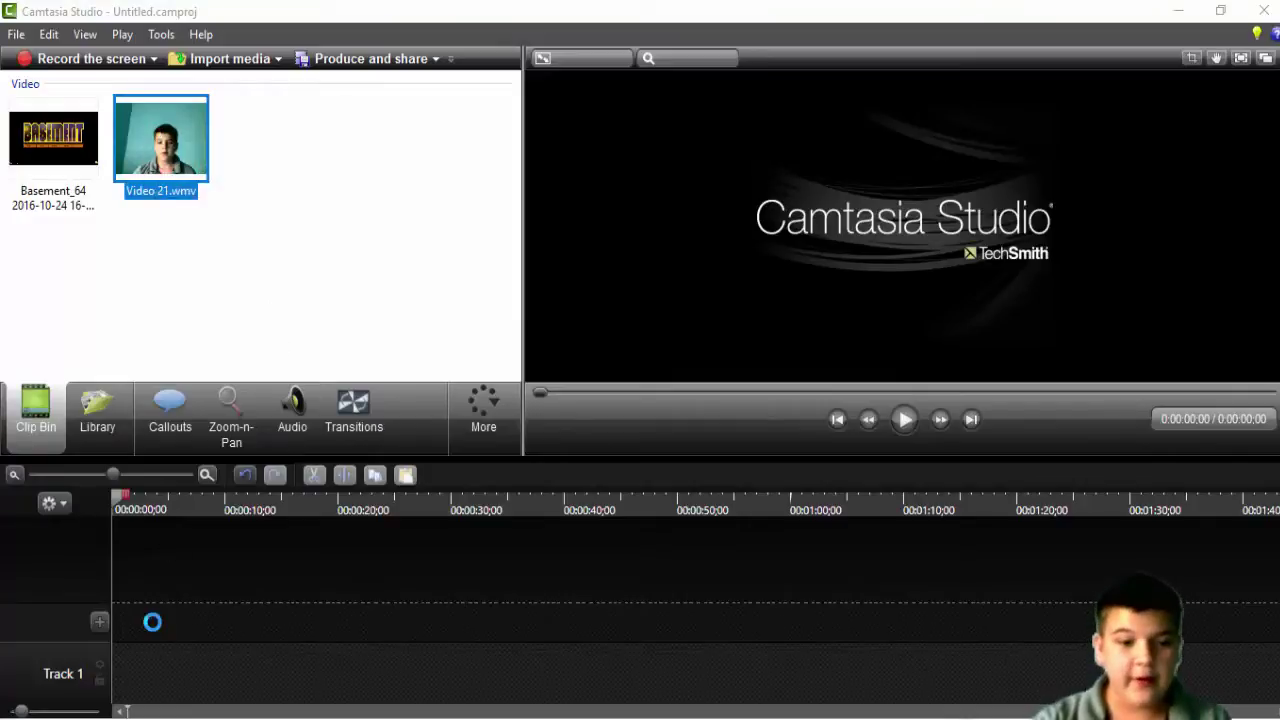
{"action": "left_click_drag", "start_coordinate": [262, 607], "coordinate": [213, 604]}
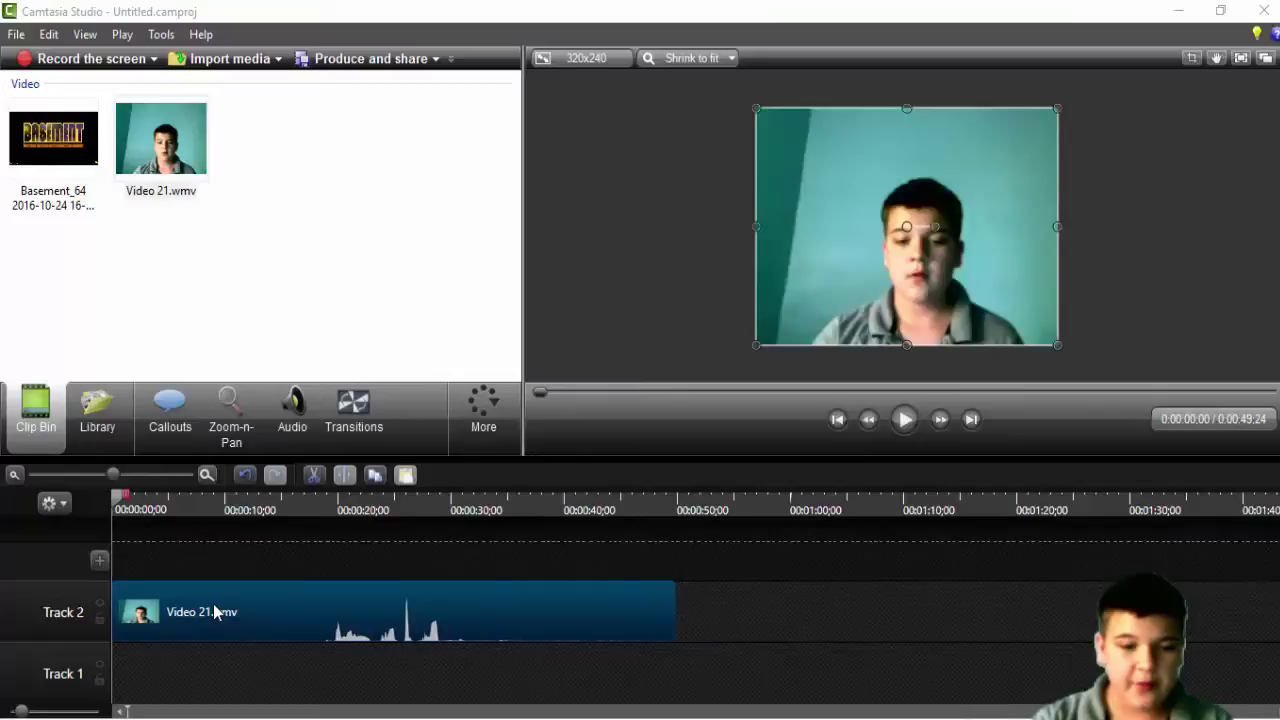
{"action": "left_click", "coordinate": [1125, 205]}
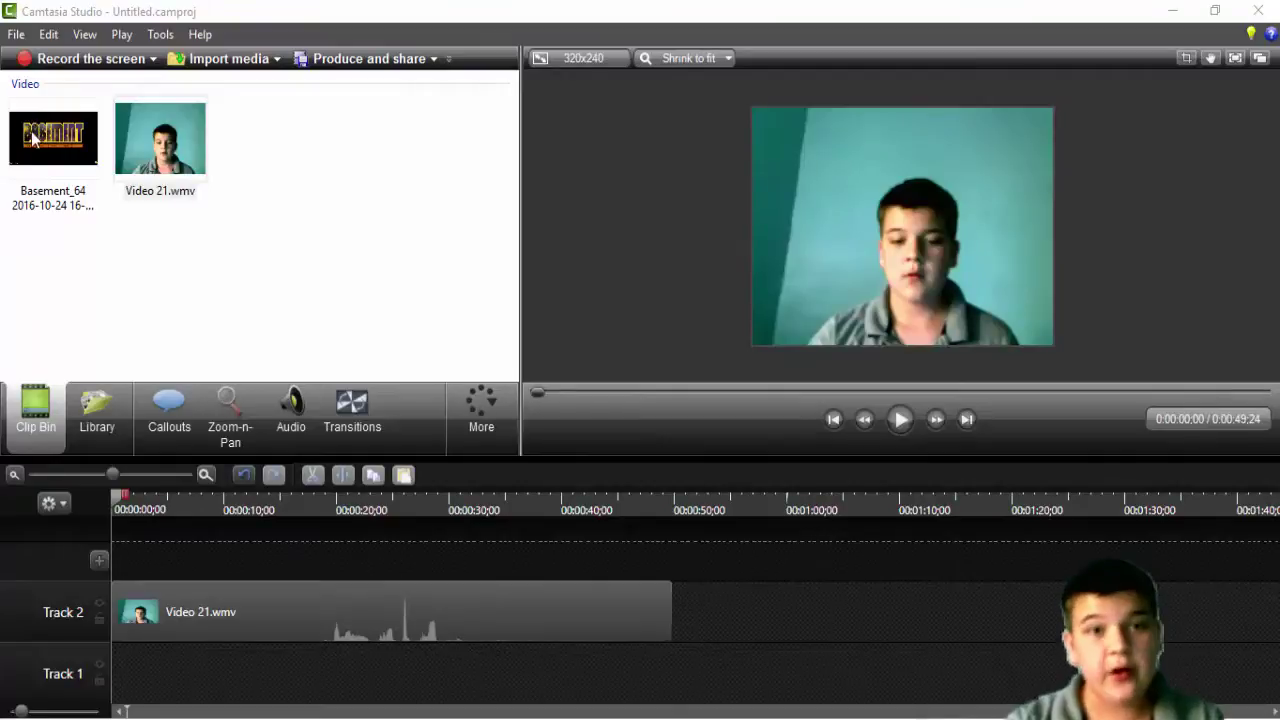
{"action": "left_click_drag", "start_coordinate": [38, 140], "coordinate": [259, 616]}
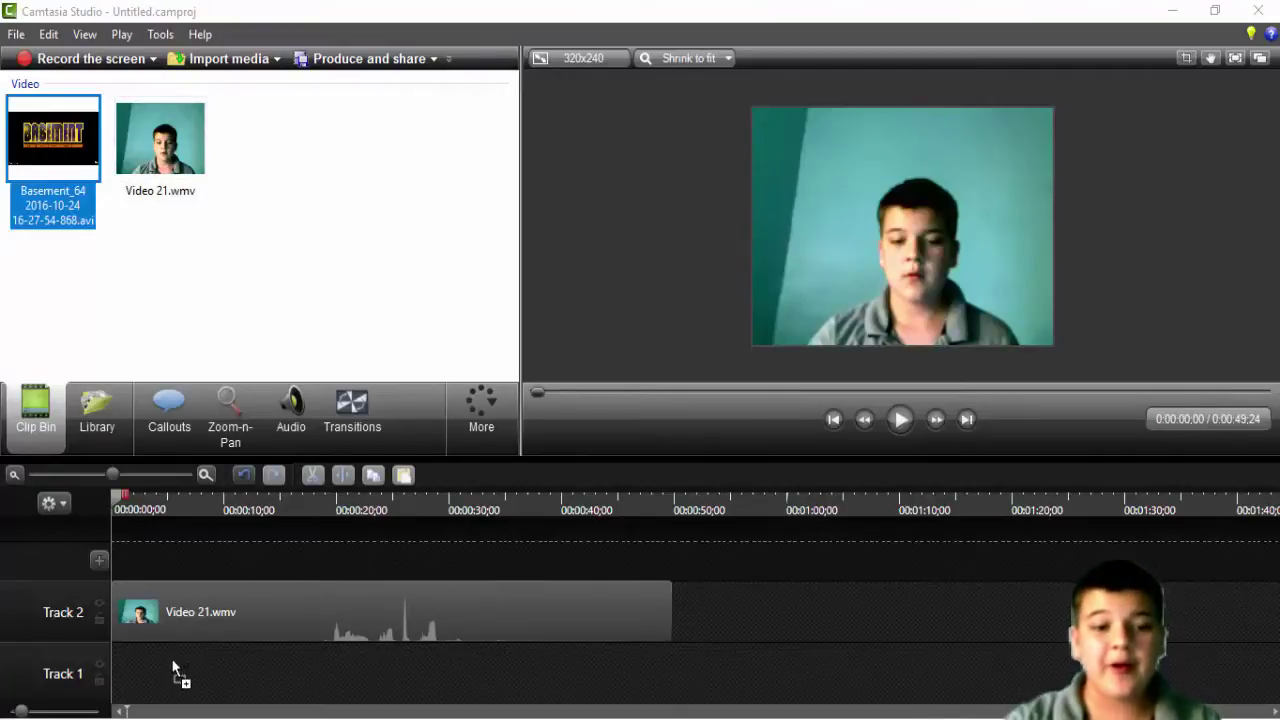
{"action": "mouse_move", "coordinate": [172, 661]}
{"action": "left_mouse_down"}
{"action": "mouse_move", "coordinate": [218, 668]}
{"action": "mouse_move", "coordinate": [155, 661]}
{"action": "left_mouse_up"}
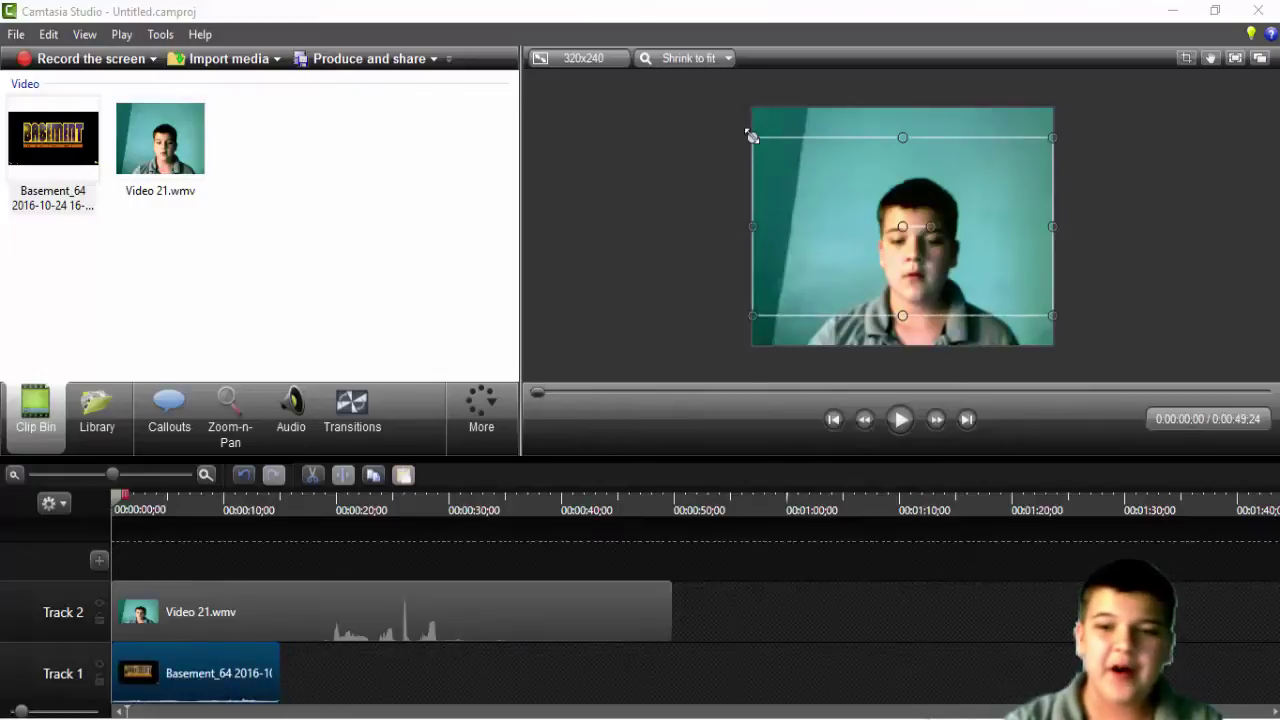
Step: Stretch the clip's edges in the preview so it fills the canvas
{"action": "mouse_move", "coordinate": [752, 137]}
{"action": "left_mouse_down"}
{"action": "mouse_move", "coordinate": [749, 121]}
{"action": "mouse_move", "coordinate": [754, 136]}
{"action": "left_mouse_up"}
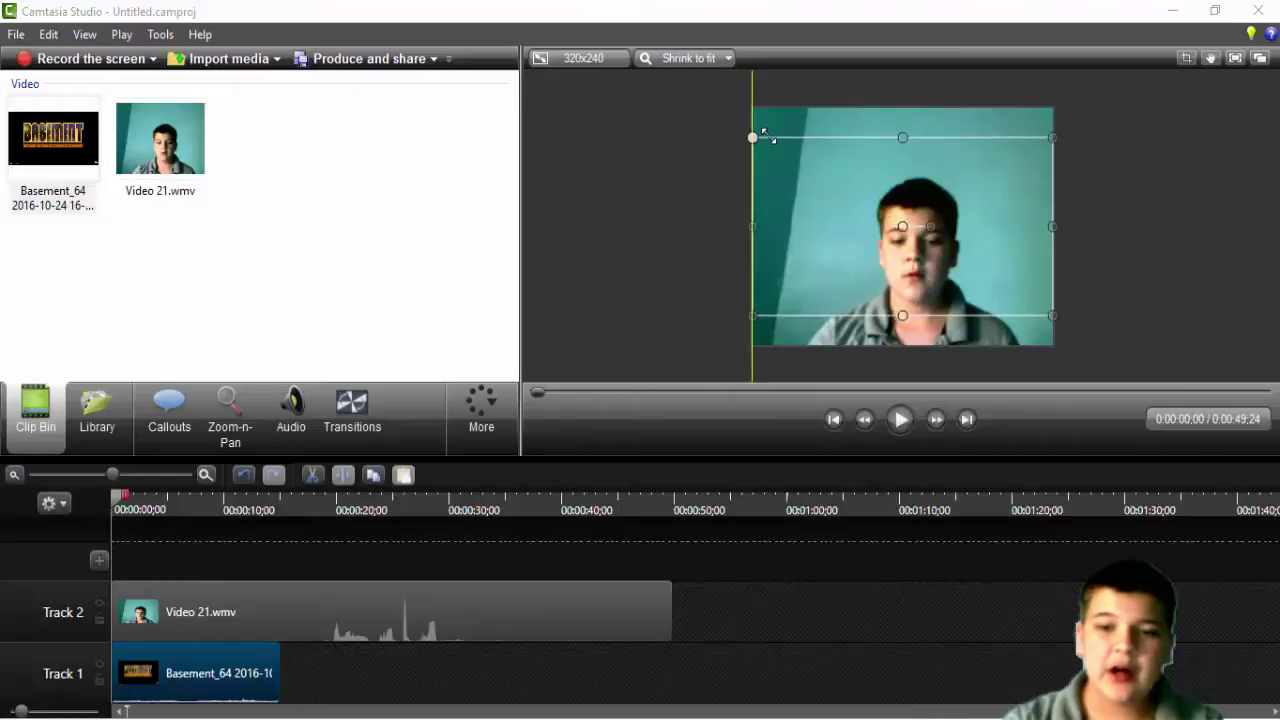
{"action": "left_click_drag", "start_coordinate": [903, 137], "coordinate": [904, 107]}
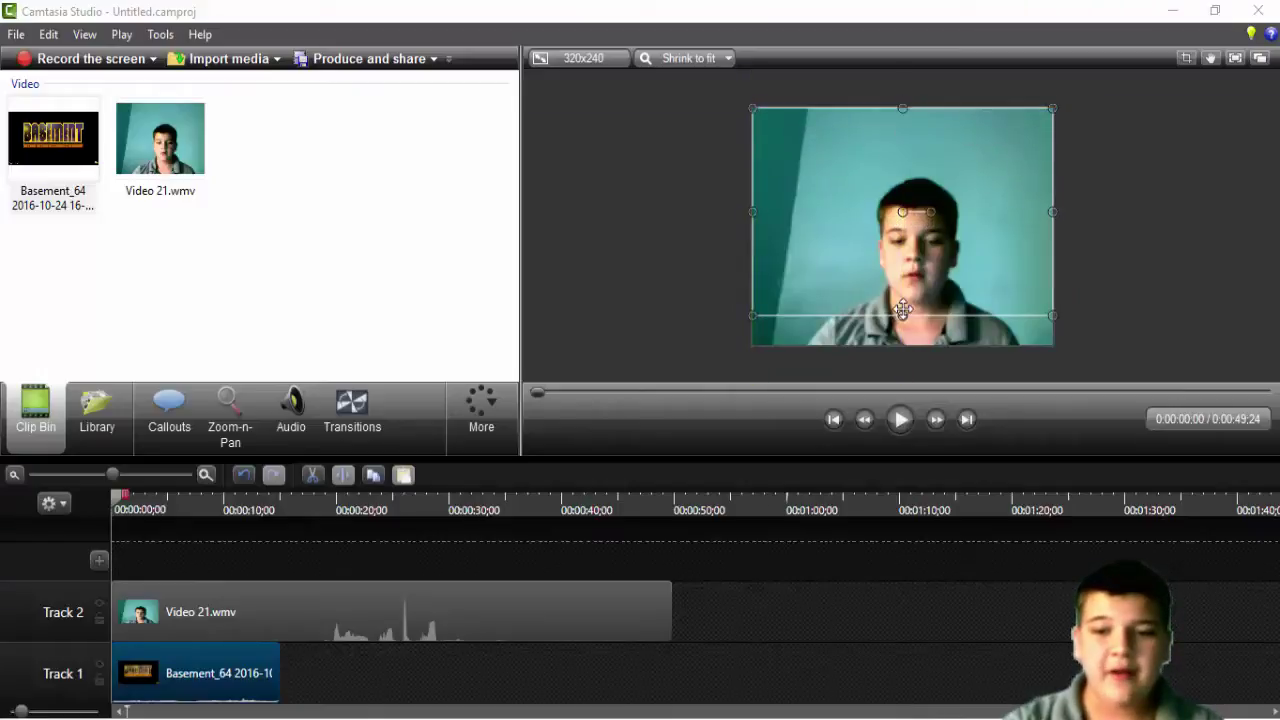
{"action": "left_click_drag", "start_coordinate": [904, 312], "coordinate": [902, 345]}
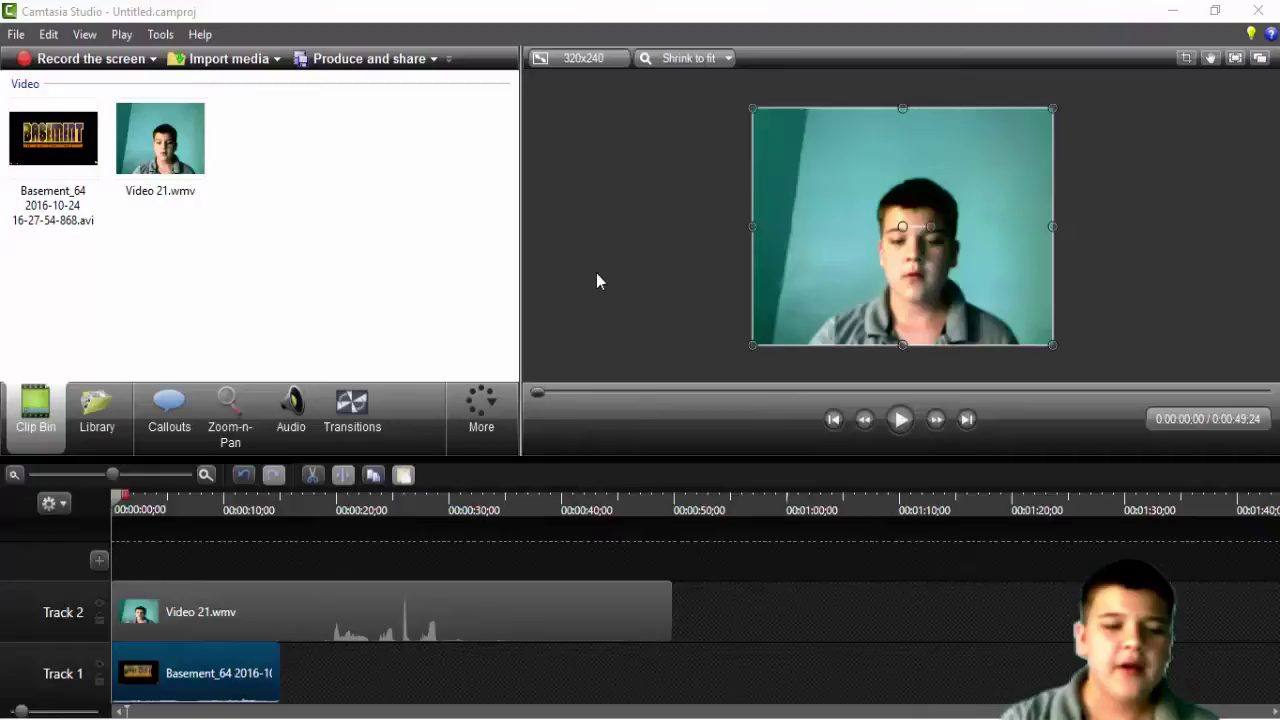
Step: Turn on the Remove a color effect in the clip's visual properties
{"action": "left_click", "coordinate": [481, 428]}
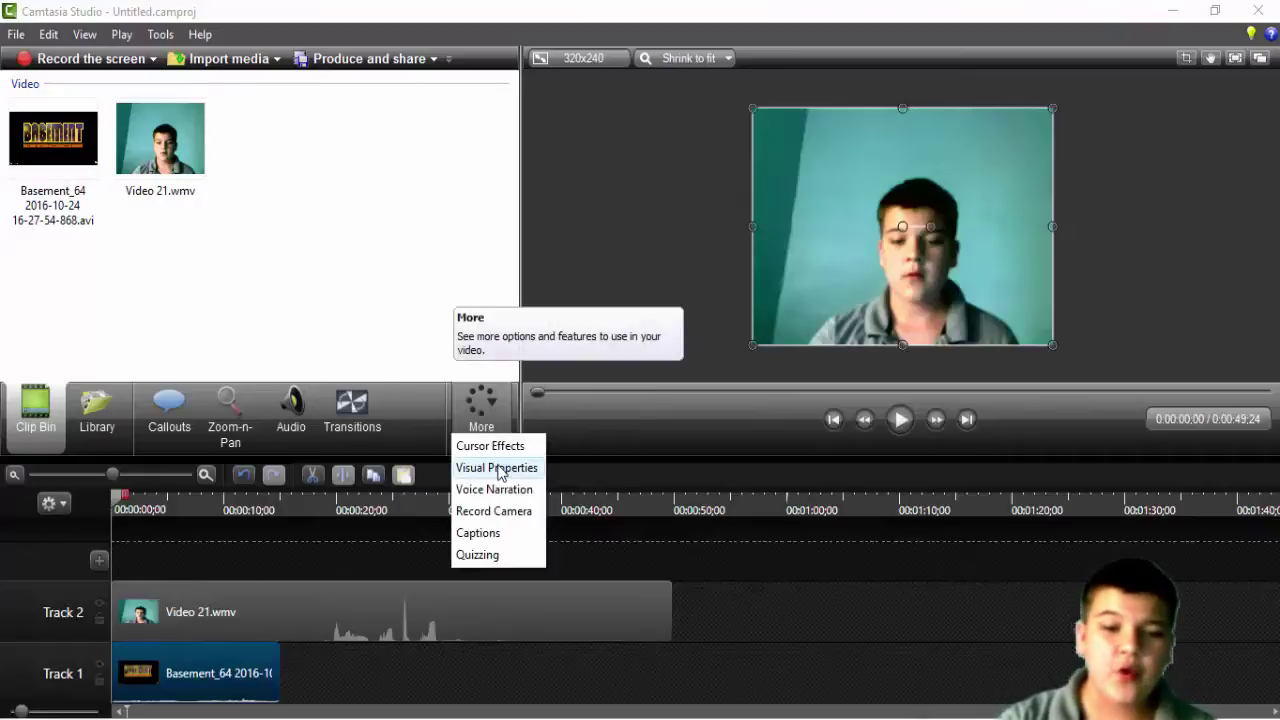
{"action": "left_click", "coordinate": [495, 466]}
{"action": "scroll", "coordinate": [170, 248], "scroll_direction": "down", "scroll_amount": 3}
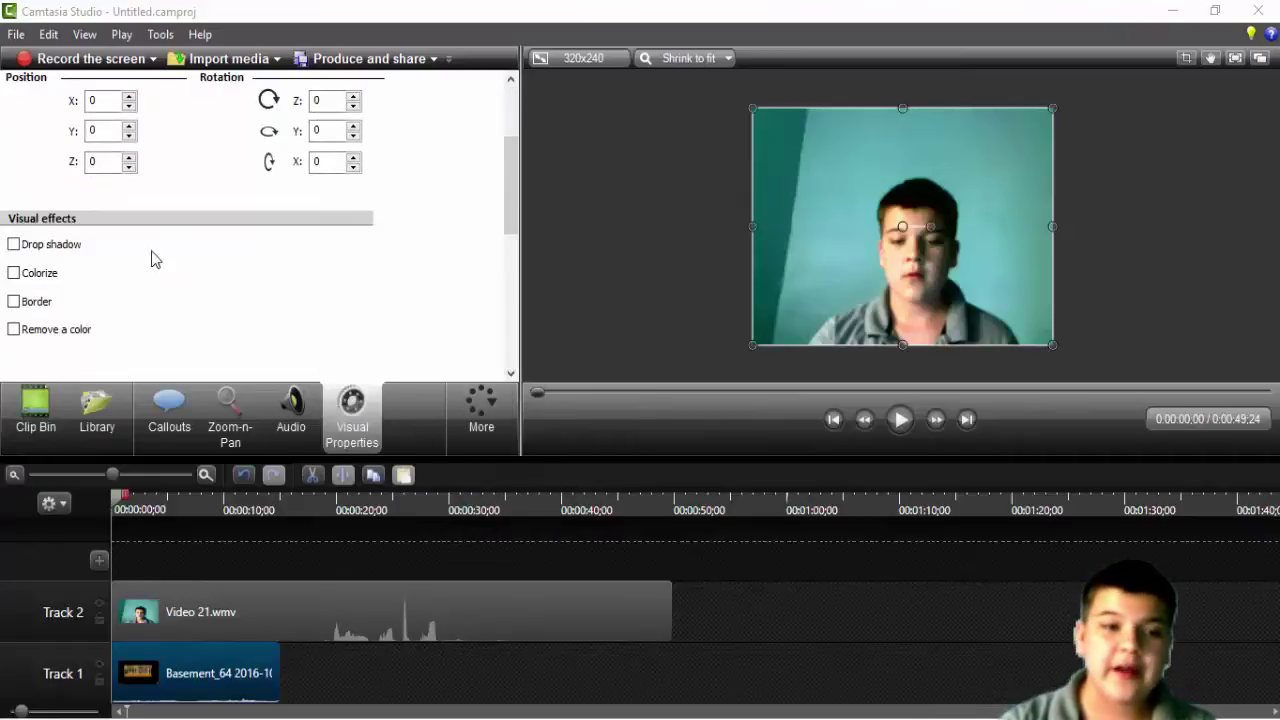
{"action": "left_click", "coordinate": [14, 330]}
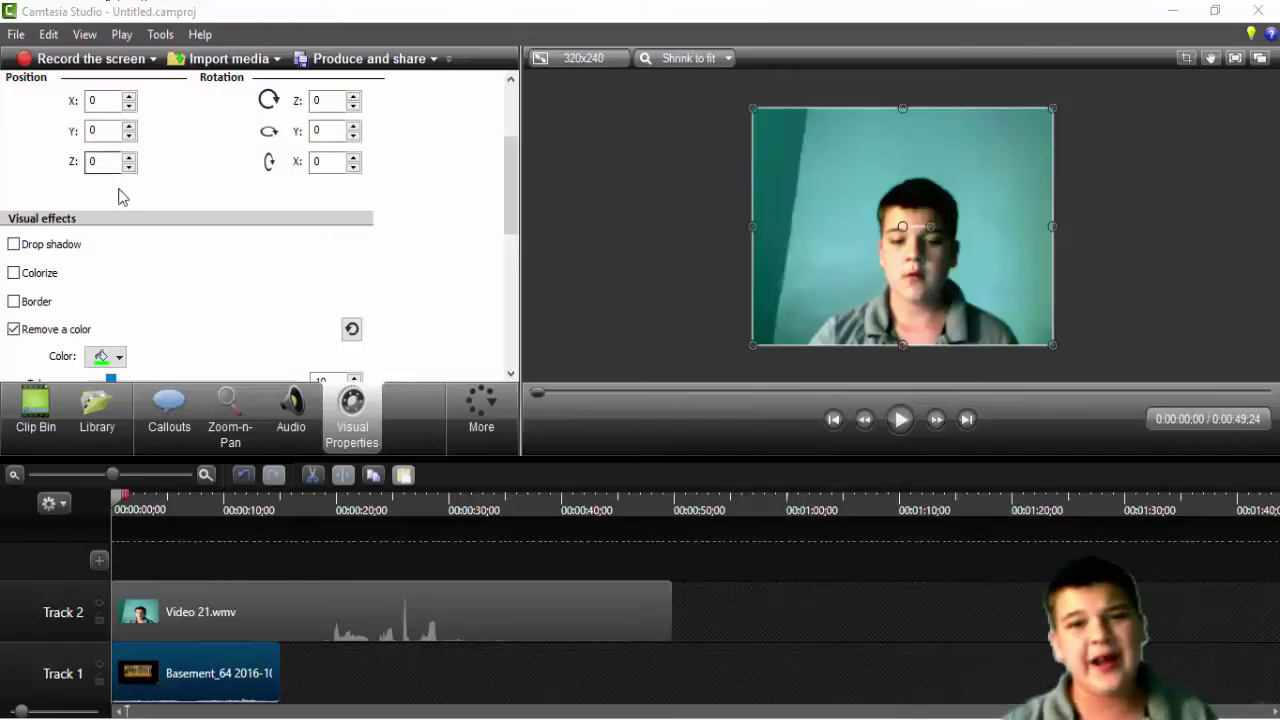
Step: Sample the teal wall behind the person as the colour to remove
{"action": "scroll", "coordinate": [149, 266], "scroll_direction": "down", "scroll_amount": 1}
{"action": "left_click", "coordinate": [108, 318]}
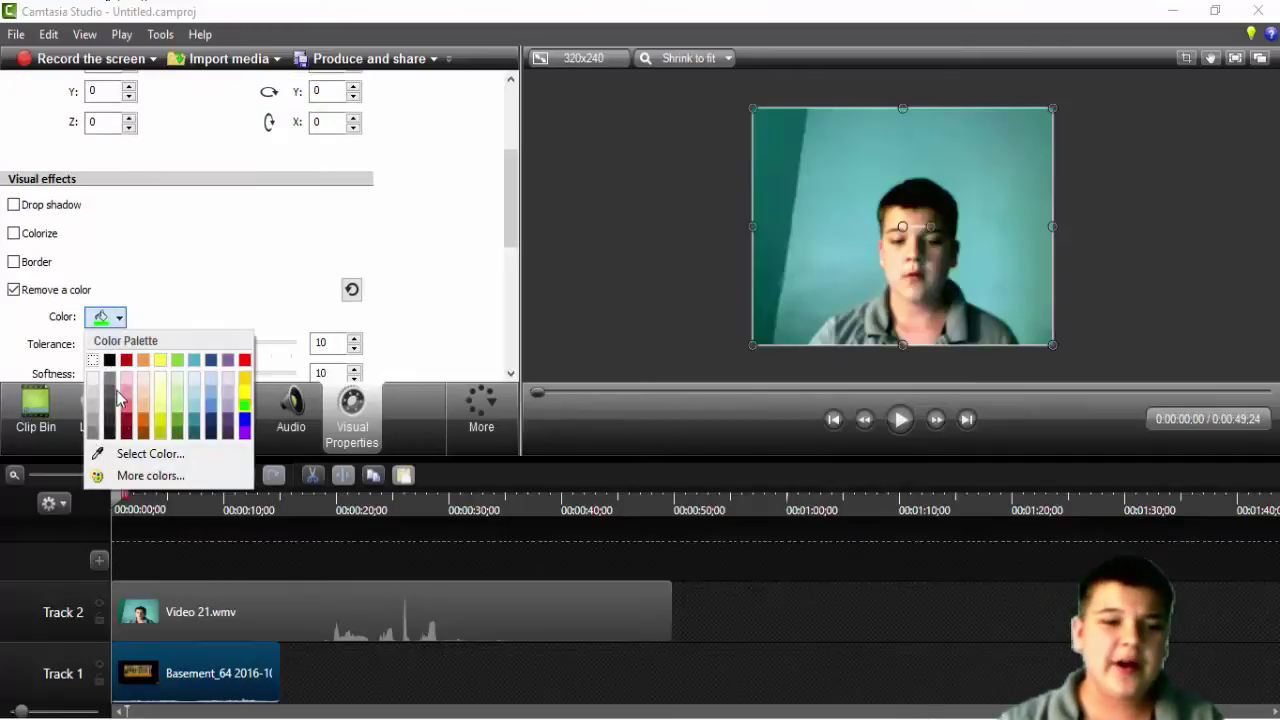
{"action": "left_click", "coordinate": [128, 453]}
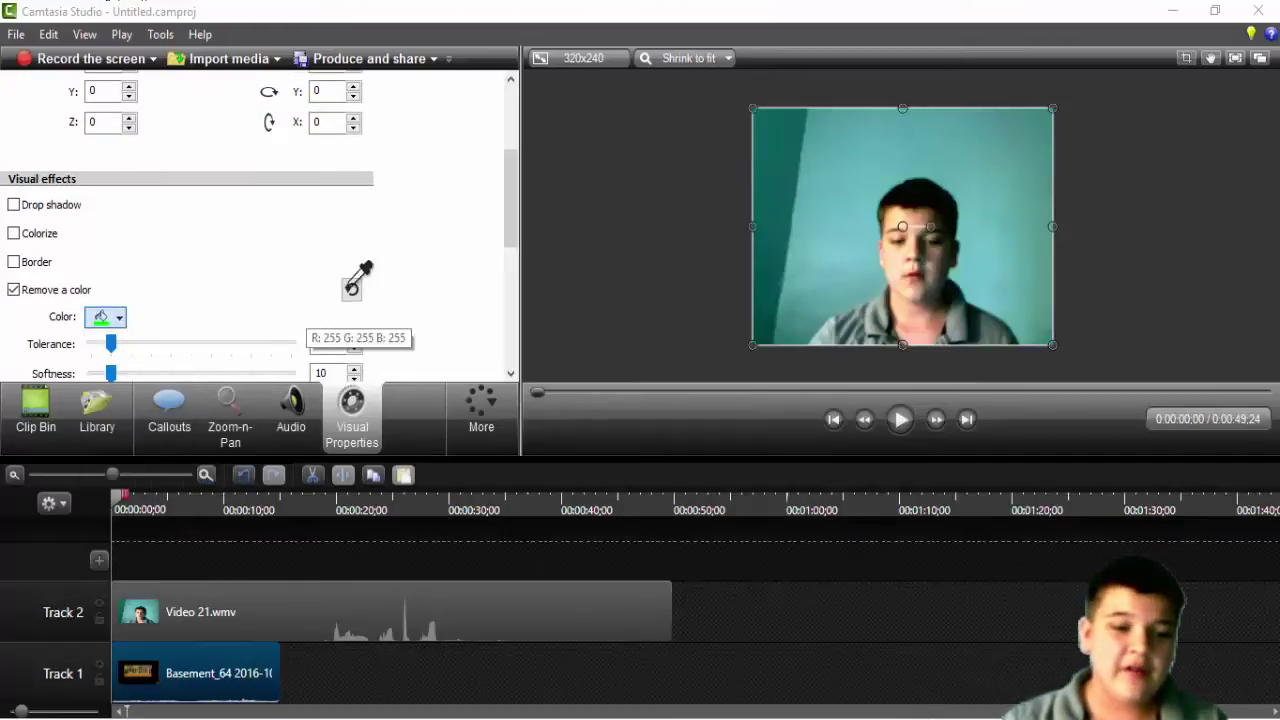
{"action": "left_click", "coordinate": [840, 210]}
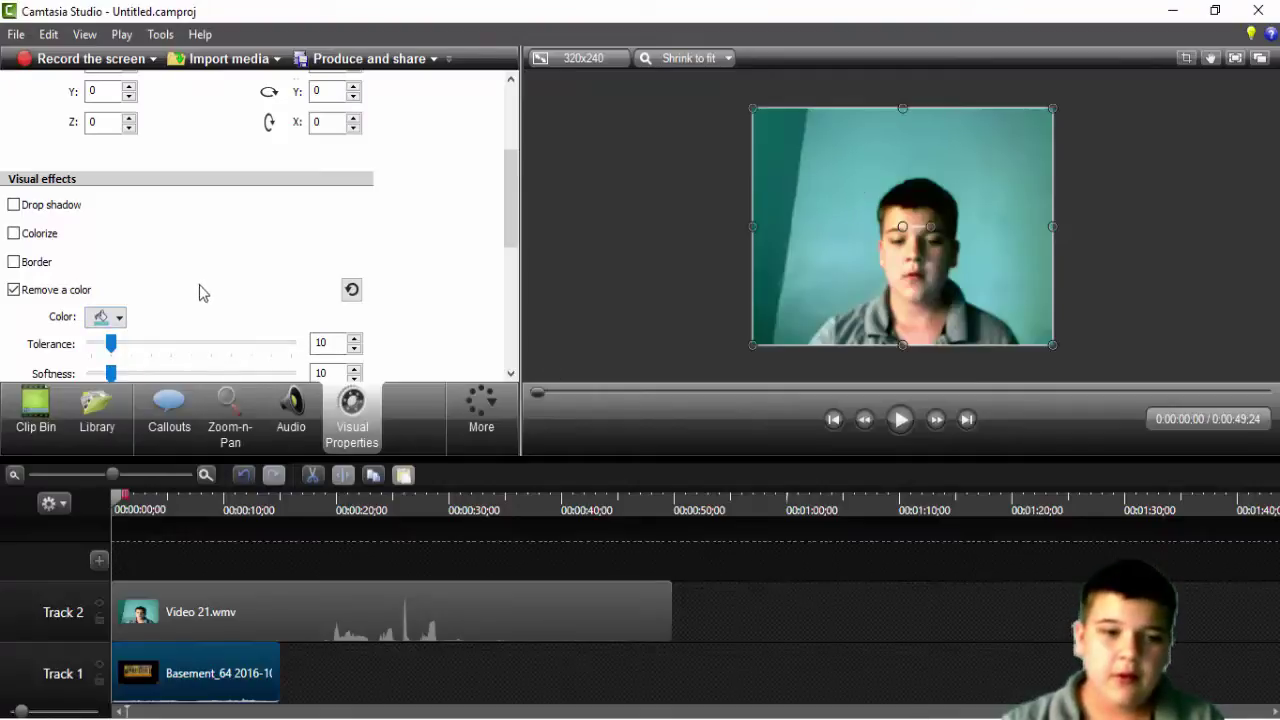
{"action": "scroll", "coordinate": [200, 291], "scroll_direction": "down", "scroll_amount": 1}
{"action": "left_click", "coordinate": [110, 278]}
{"action": "left_click", "coordinate": [145, 414]}
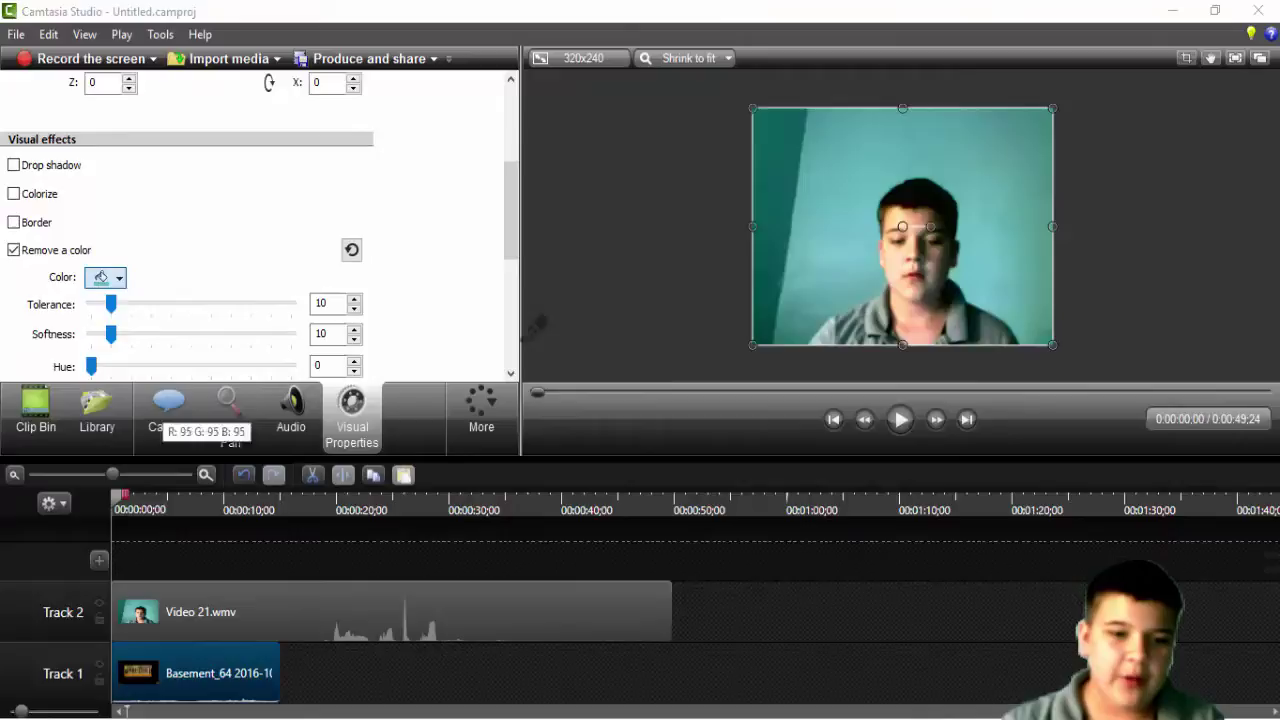
{"action": "left_click", "coordinate": [848, 172]}
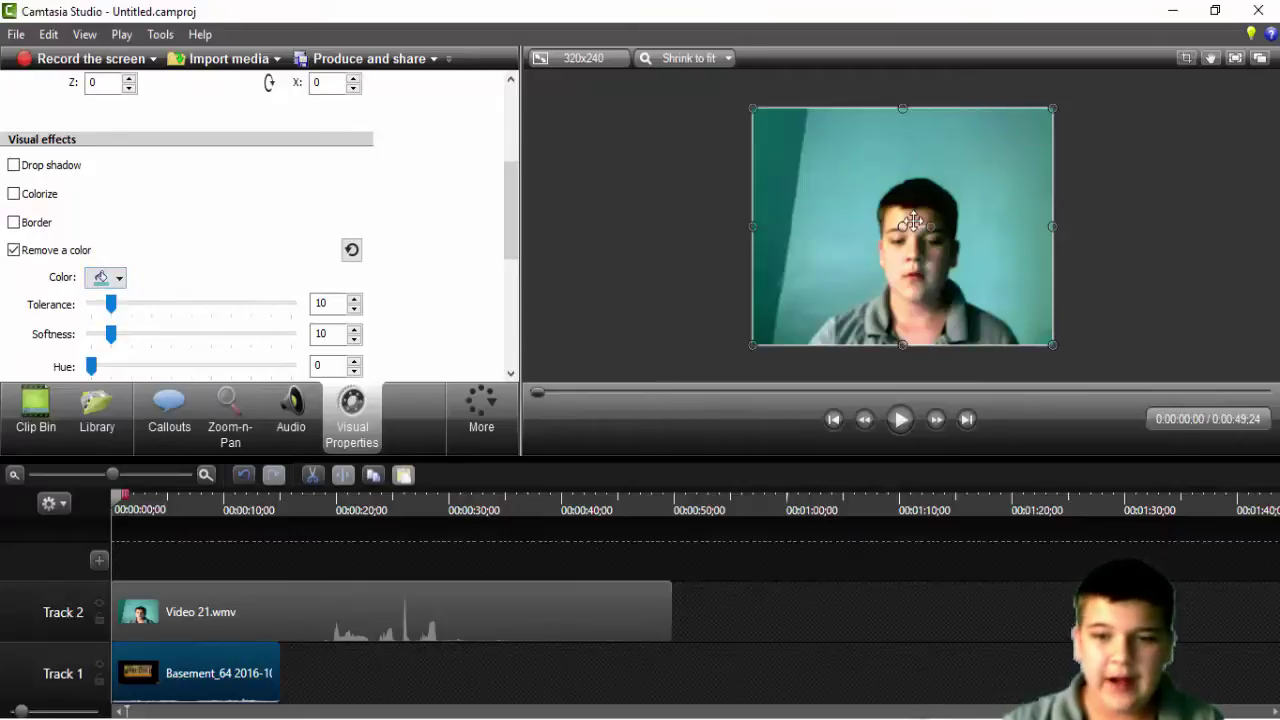
Step: Select the Video 21 webcam clip on Track 2 to show its settings
{"action": "left_click", "coordinate": [352, 600]}
{"action": "left_click", "coordinate": [240, 673]}
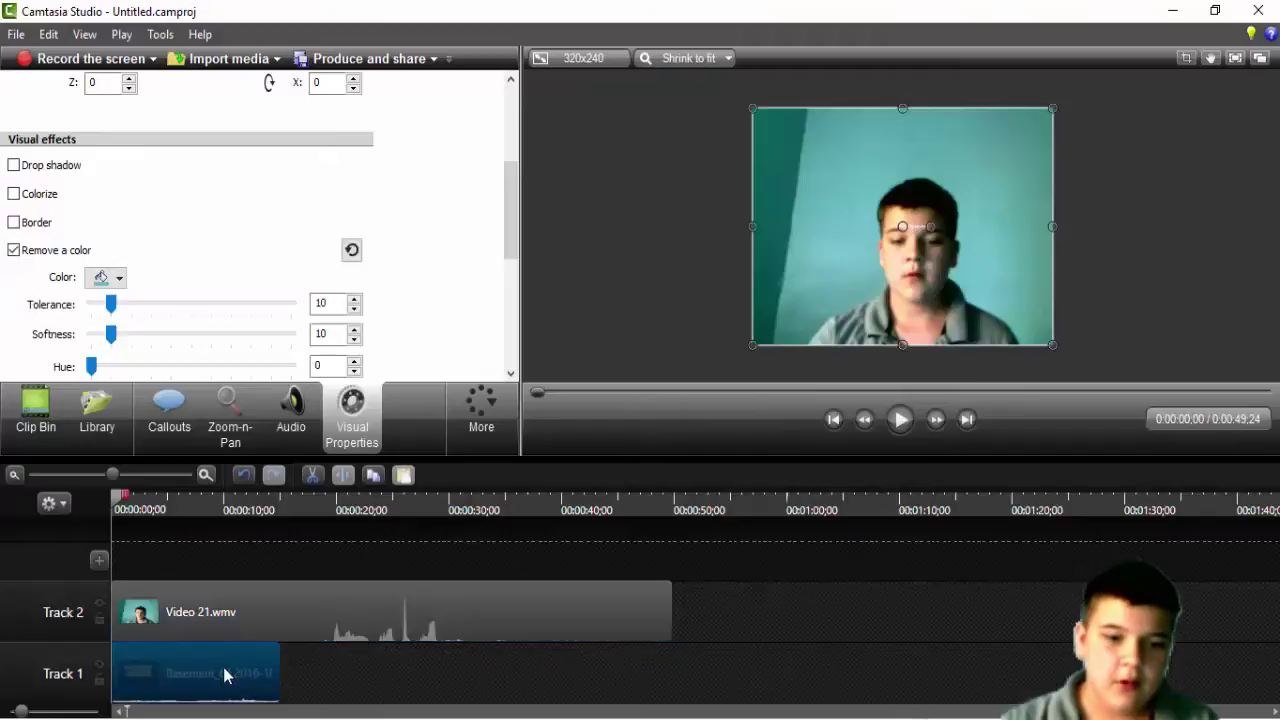
{"action": "left_click", "coordinate": [240, 614]}
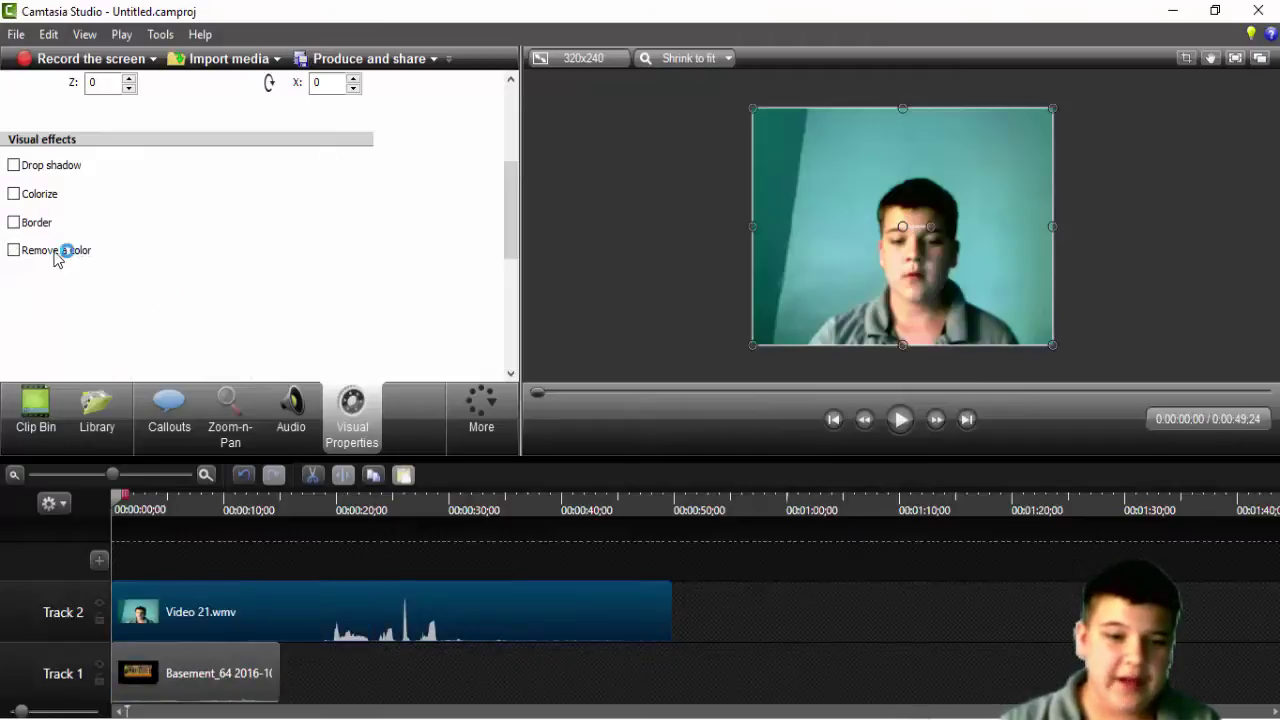
Step: Enable Remove a color on Video 21 and shrink it into the gameplay's top-right corner
{"action": "left_click", "coordinate": [14, 250]}
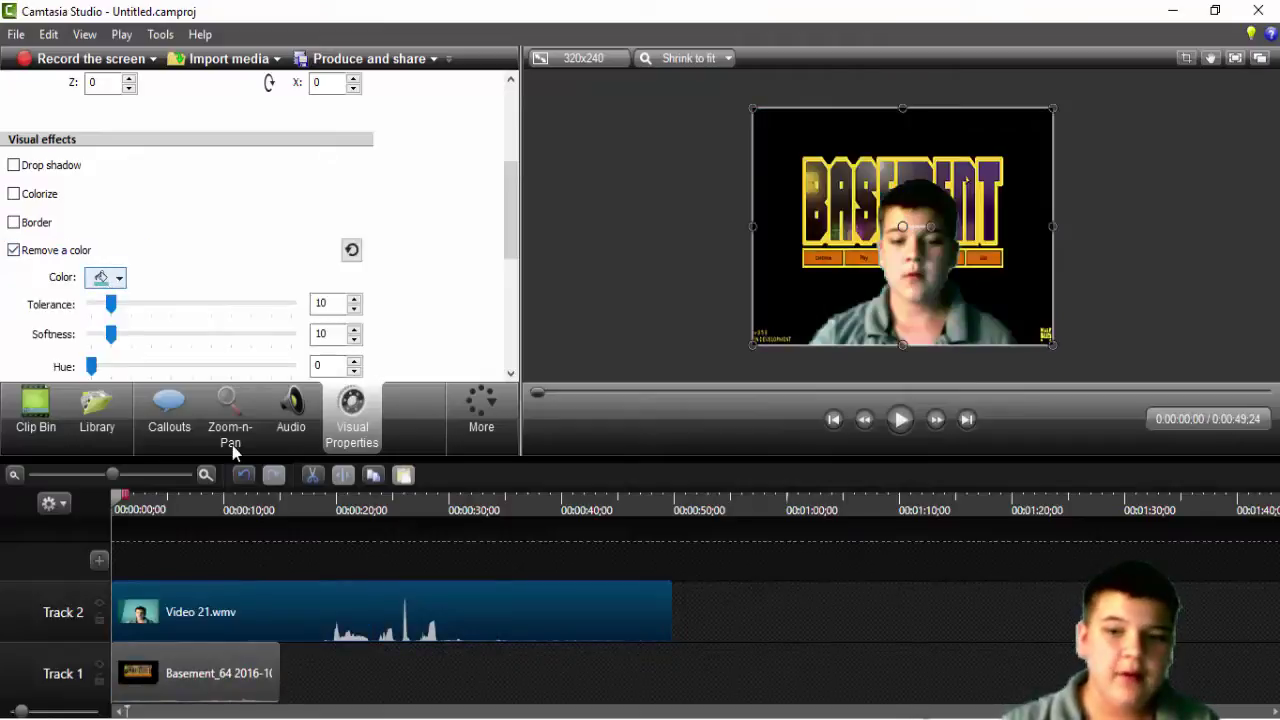
{"action": "left_click", "coordinate": [242, 676]}
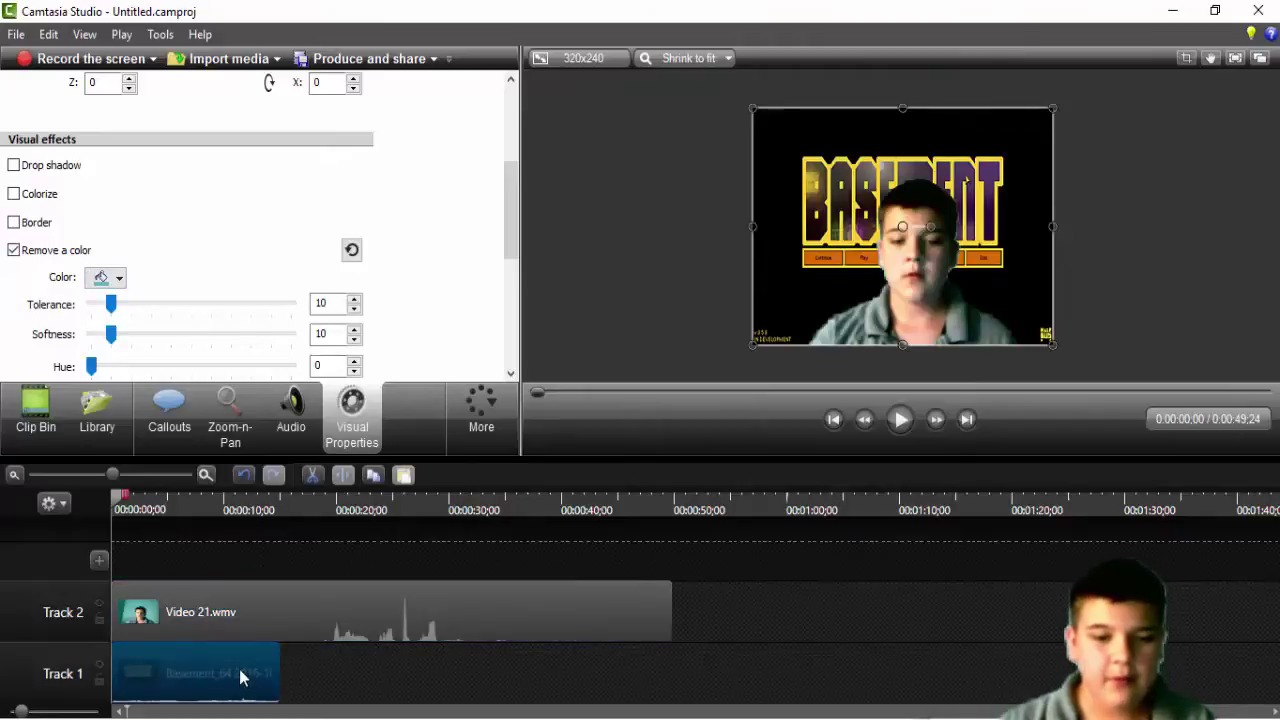
{"action": "left_click", "coordinate": [697, 295]}
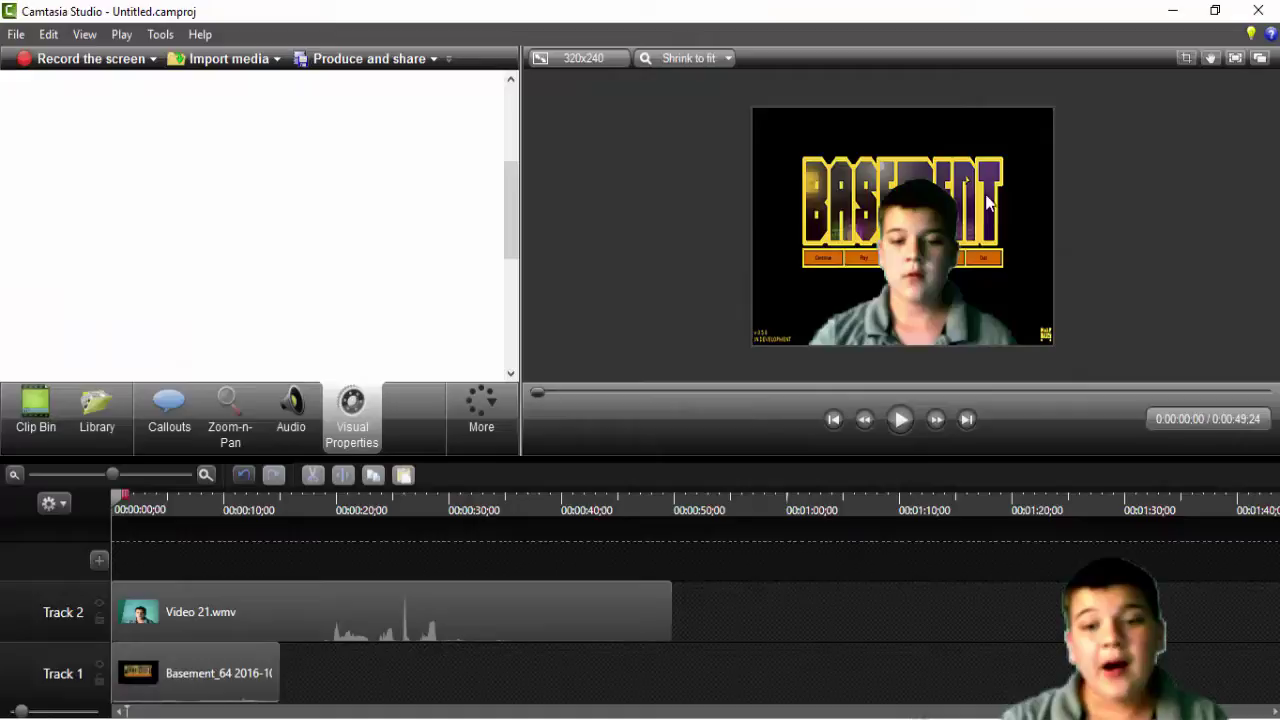
{"action": "left_click", "coordinate": [926, 268]}
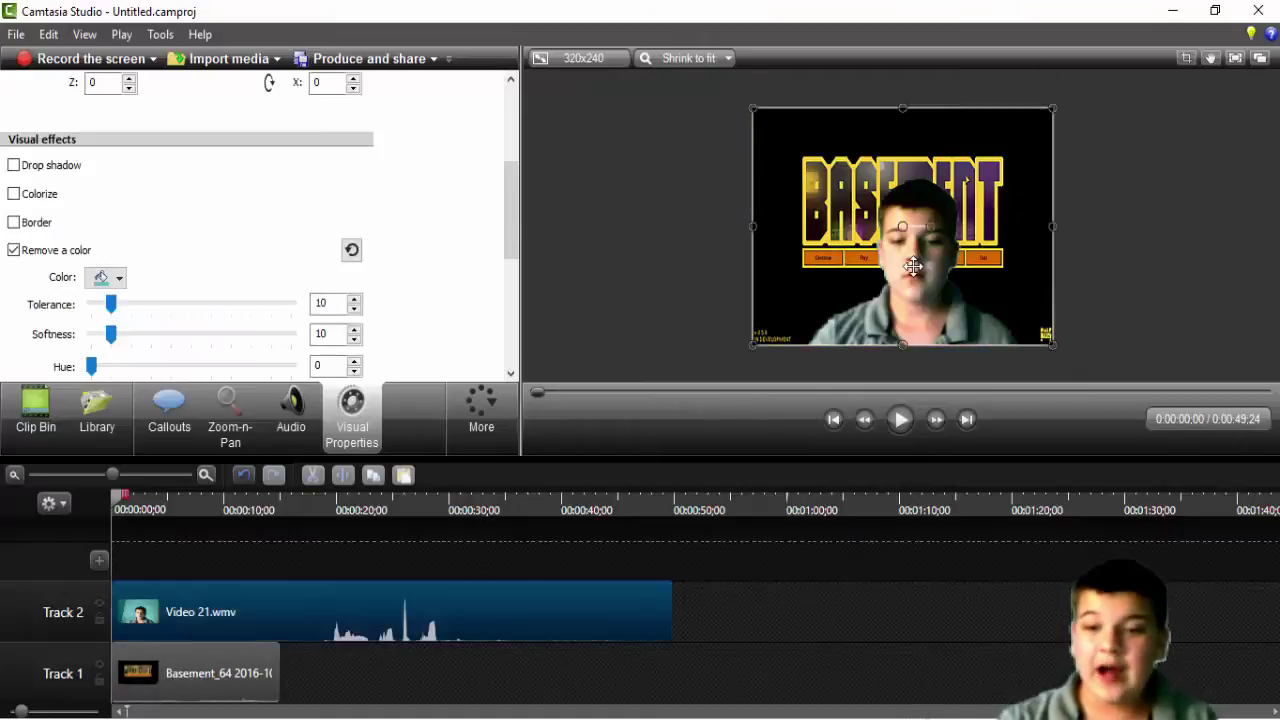
{"action": "left_click_drag", "start_coordinate": [1055, 347], "coordinate": [1002, 152]}
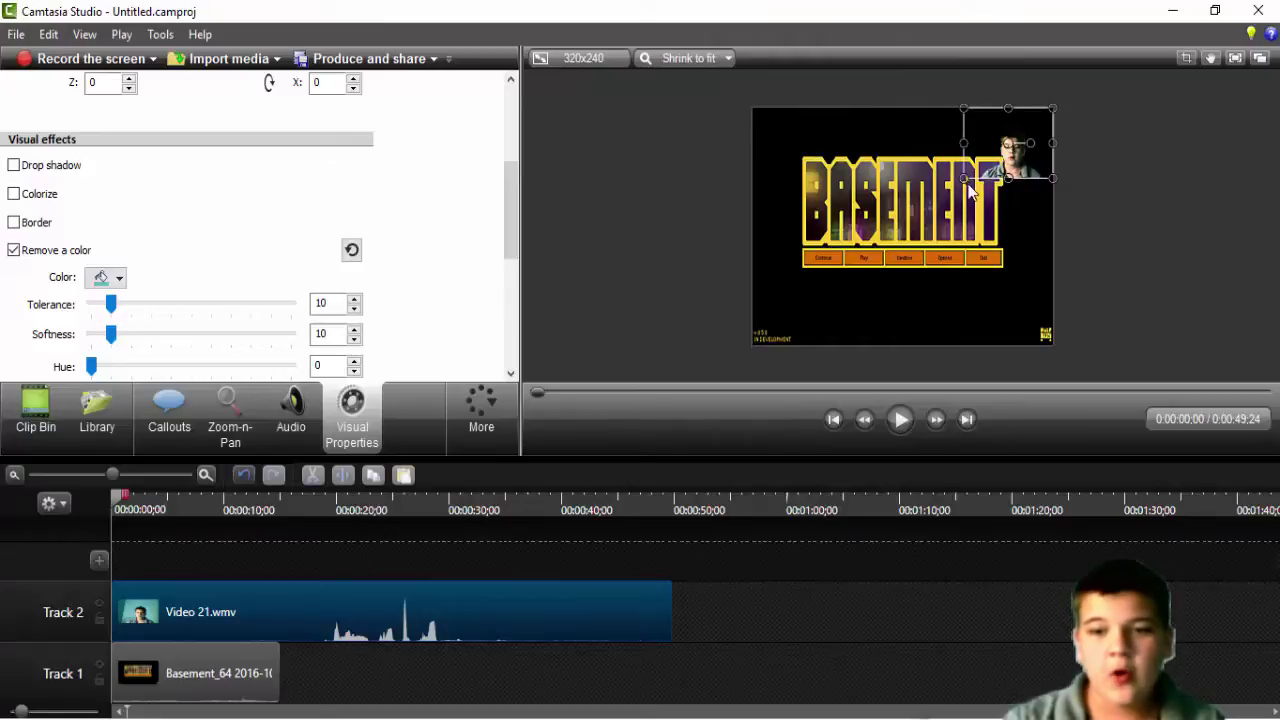
{"action": "left_click", "coordinate": [642, 308]}
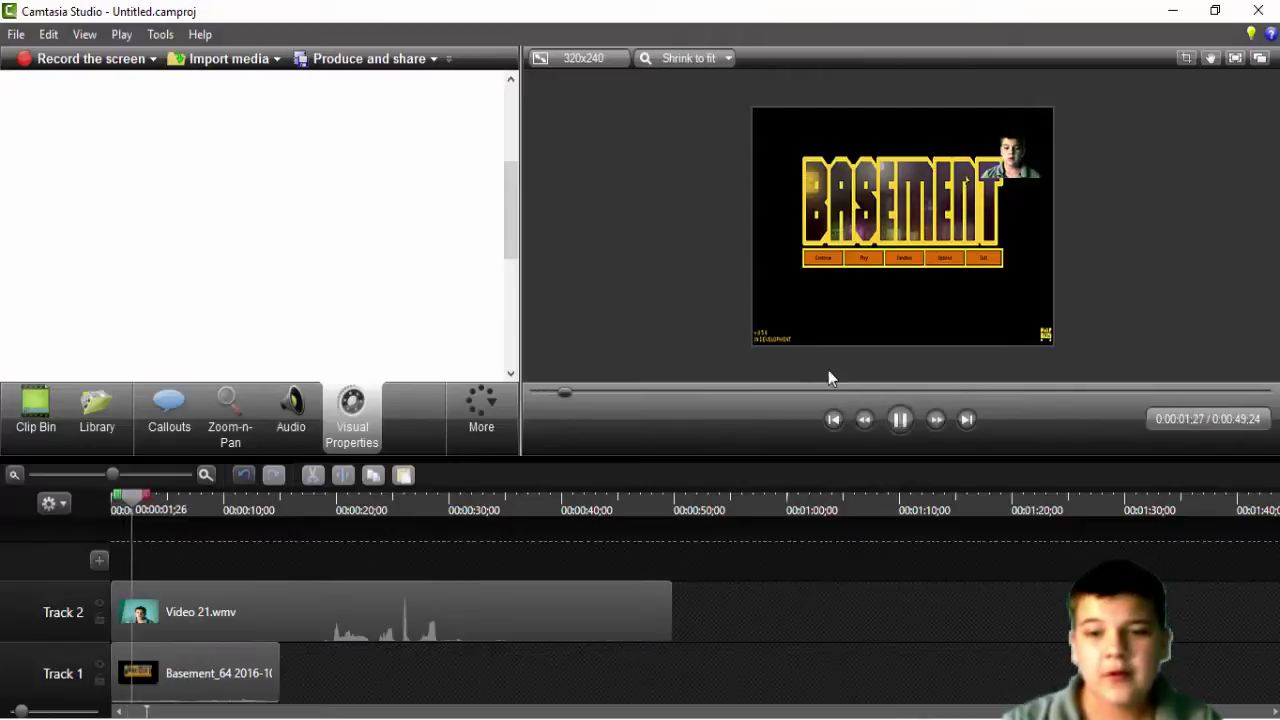
Step: Pause playback and resize the keyed webcam into a small top-left corner overlay
{"action": "left_click", "coordinate": [900, 422]}
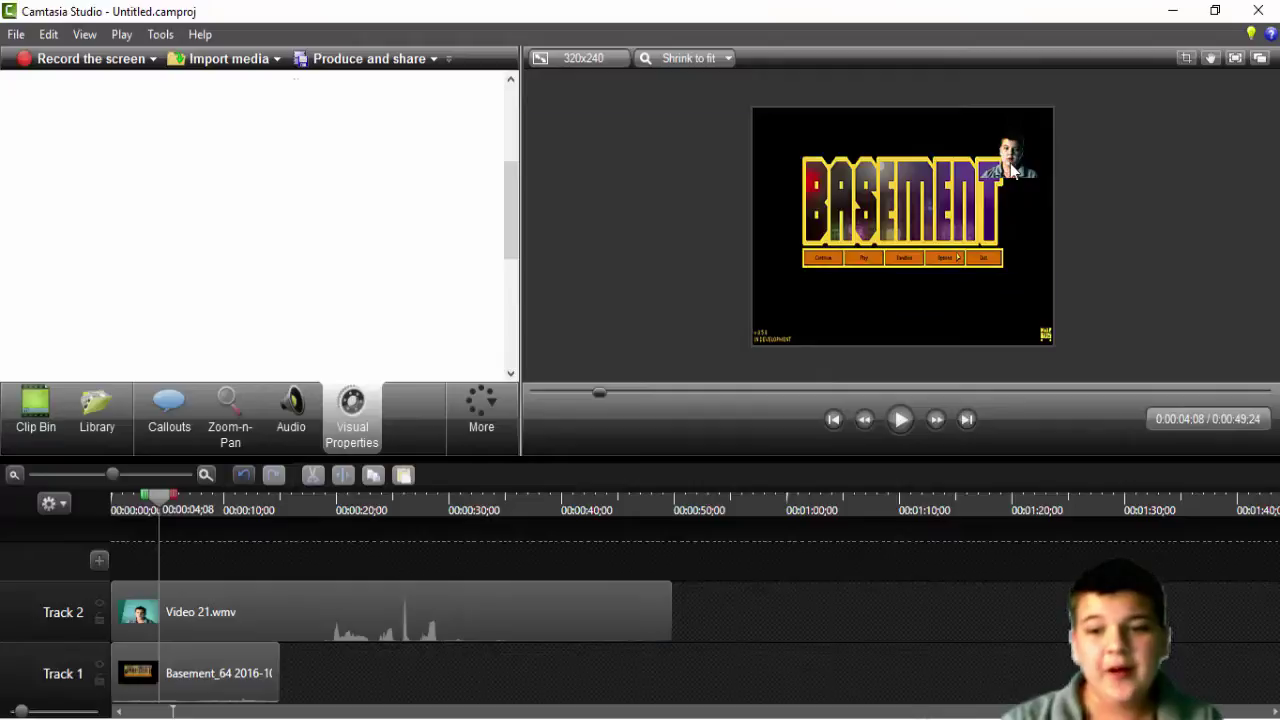
{"action": "left_click", "coordinate": [1010, 163]}
{"action": "left_click_drag", "start_coordinate": [963, 178], "coordinate": [752, 345]}
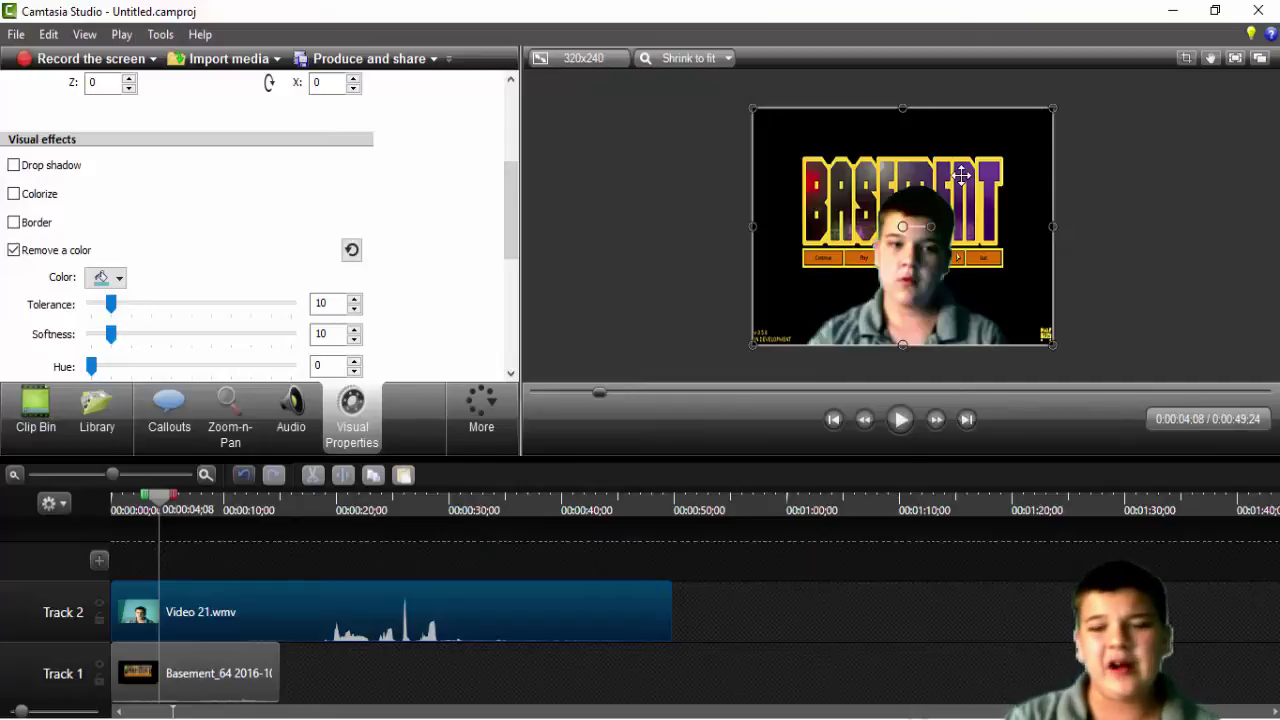
{"action": "left_click", "coordinate": [638, 310]}
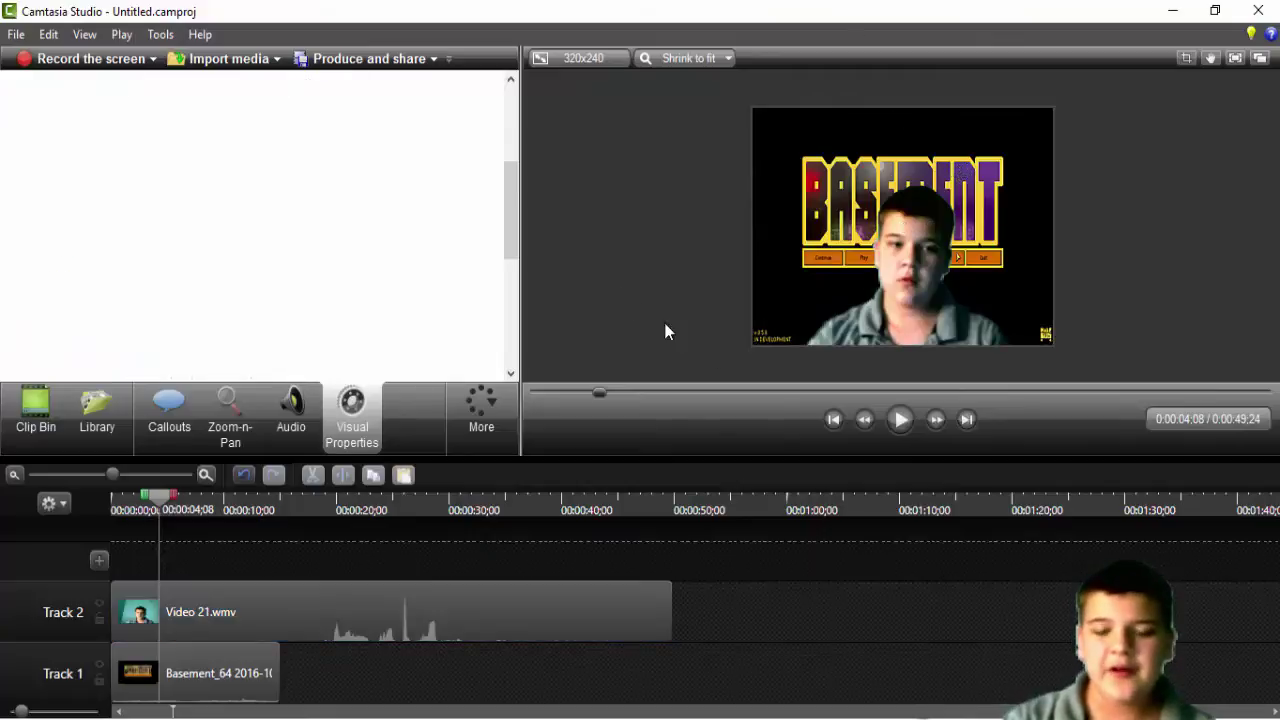
{"action": "left_click", "coordinate": [938, 207]}
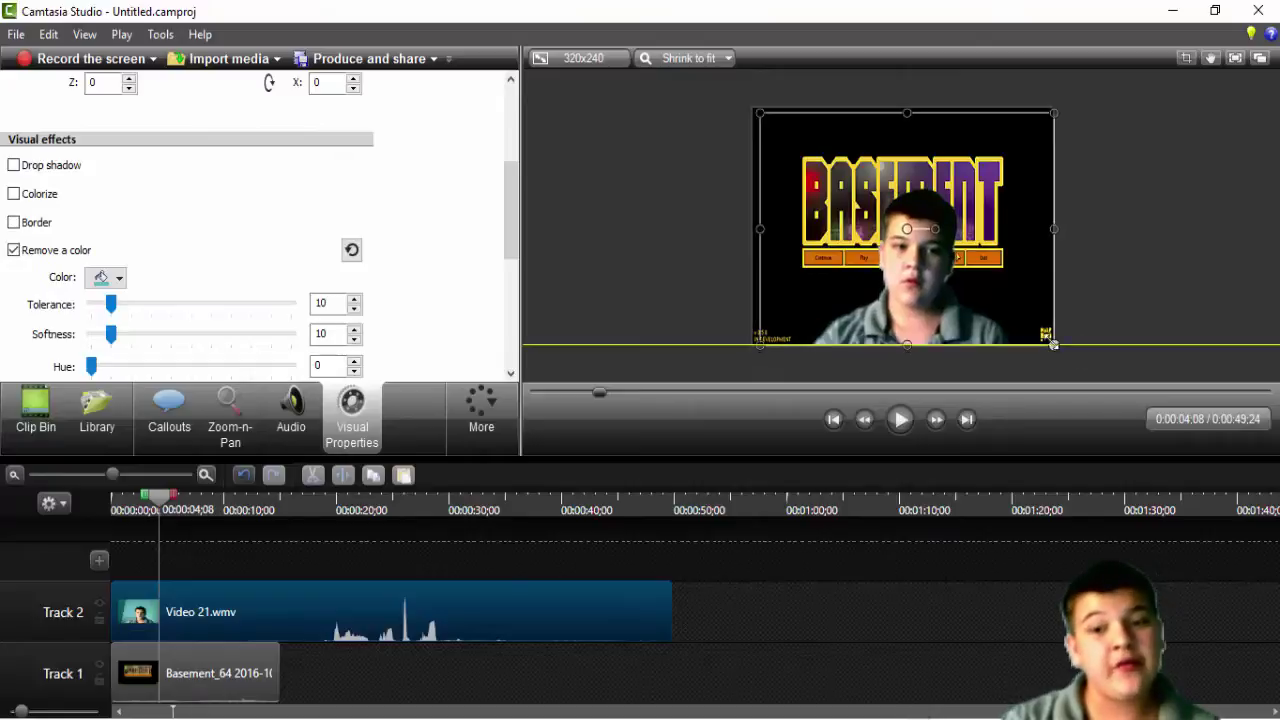
{"action": "left_click_drag", "start_coordinate": [1059, 350], "coordinate": [815, 172]}
{"action": "left_click", "coordinate": [708, 288]}
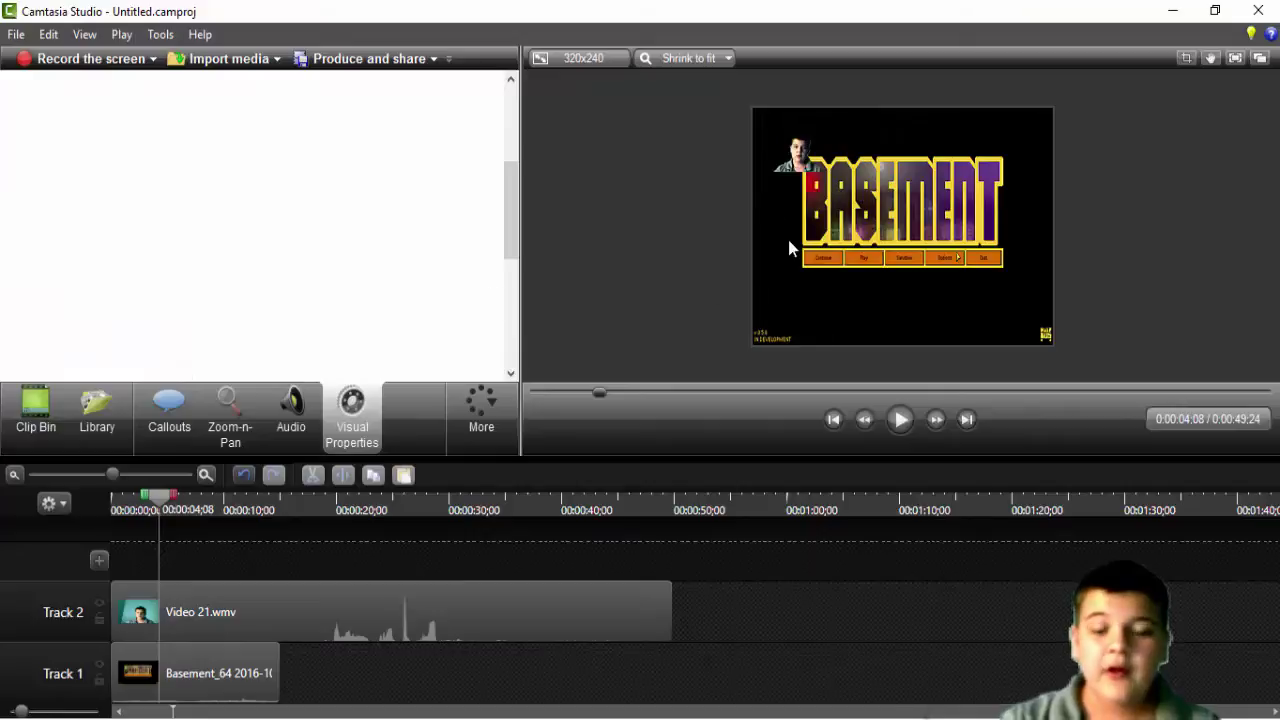